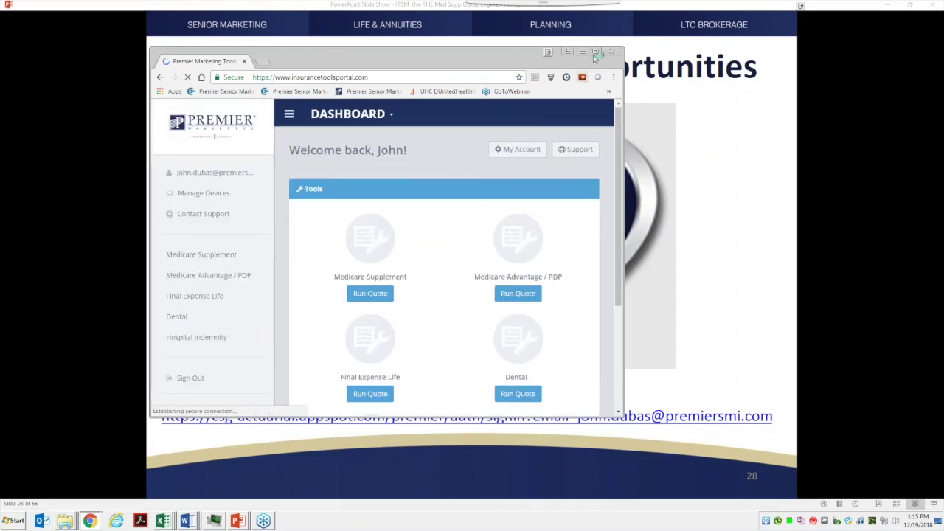
- Maximize the browser window and start a Medicare Supplement quote from the dashboard
left_click(596, 53)
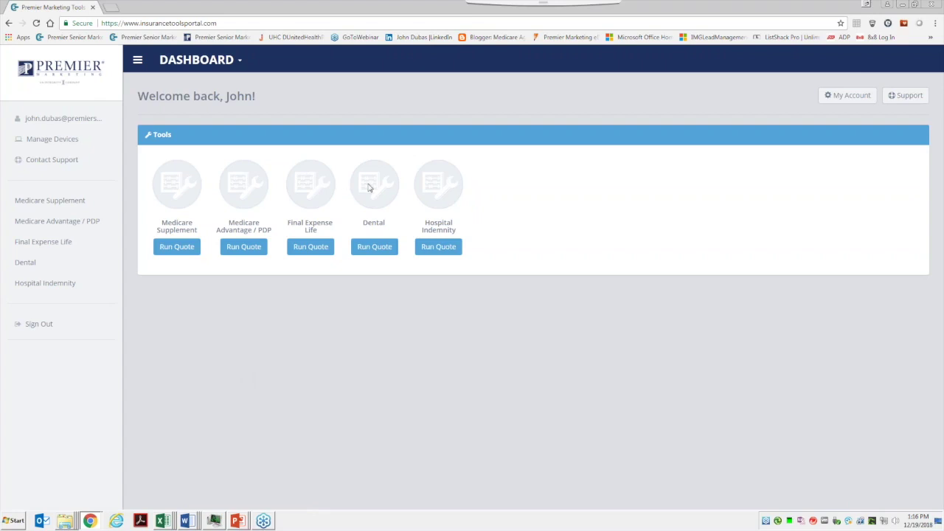
left_click(177, 246)
left_click(292, 252)
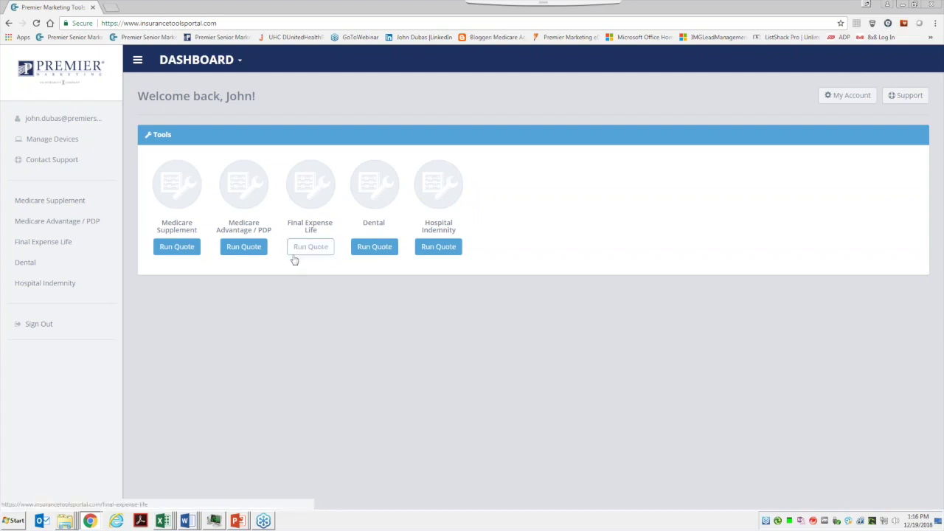
left_click(451, 254)
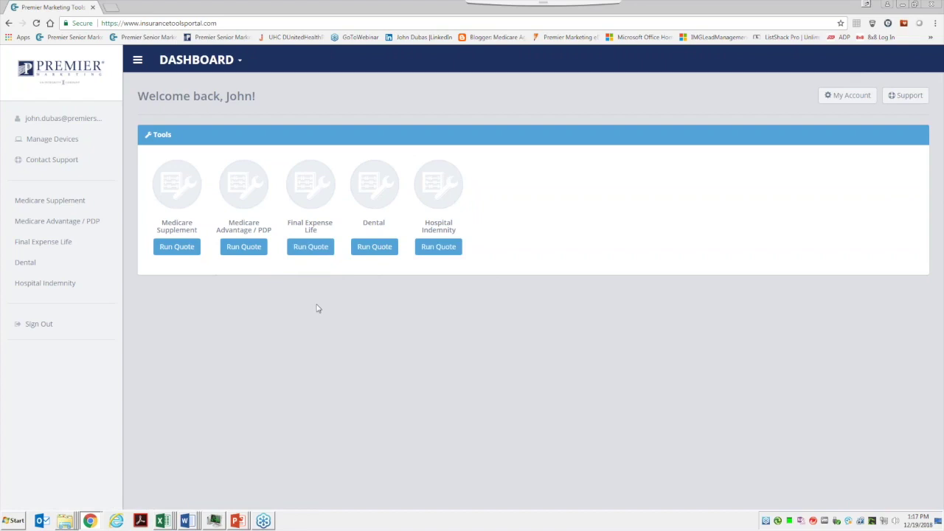
left_click(177, 251)
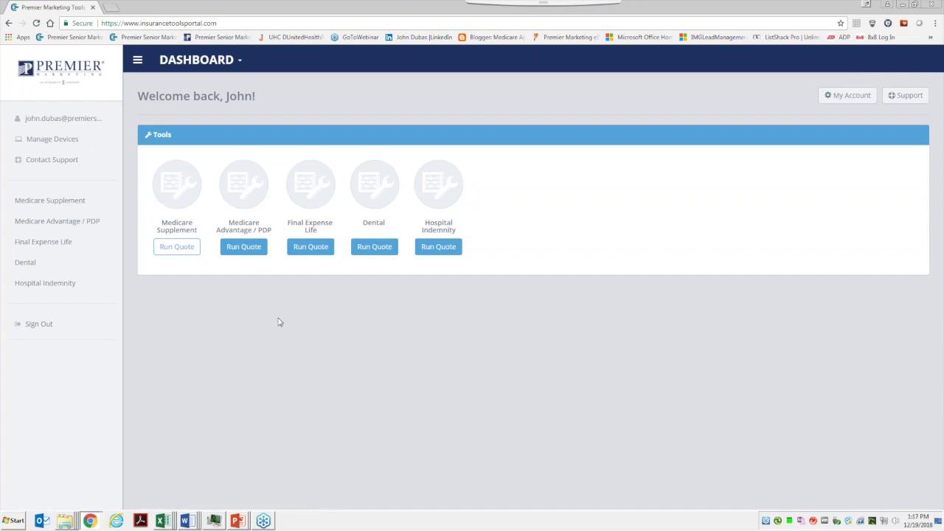
left_click(186, 253)
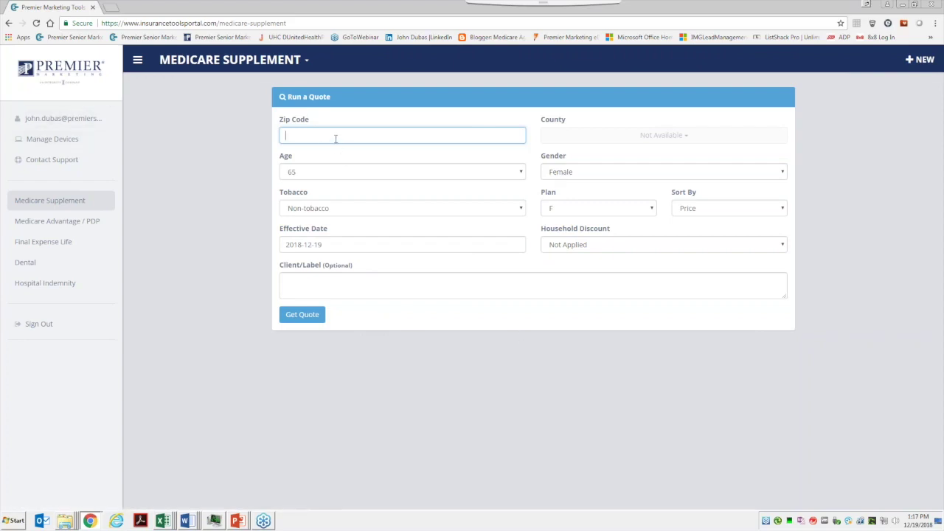
- Set the quote's zip code to 75248 and its effective date to 2019-01-01
type("75248")
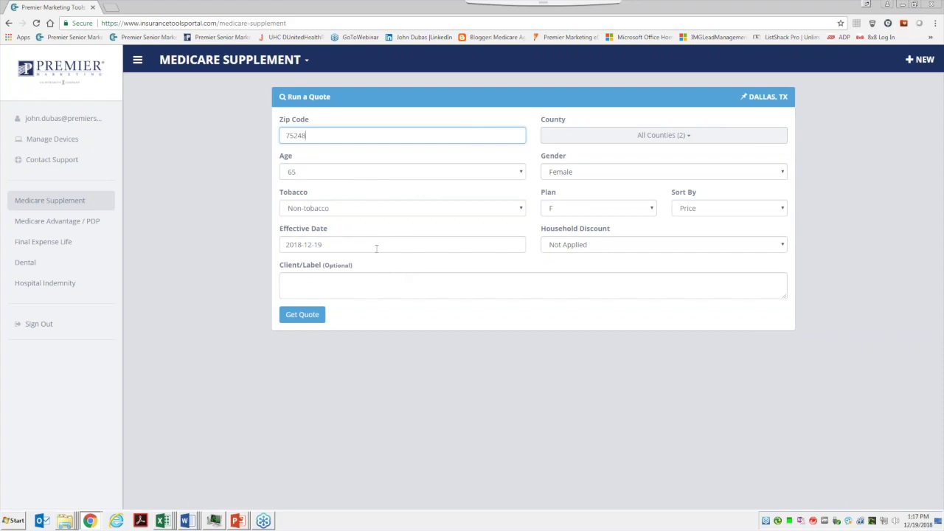
left_click(376, 245)
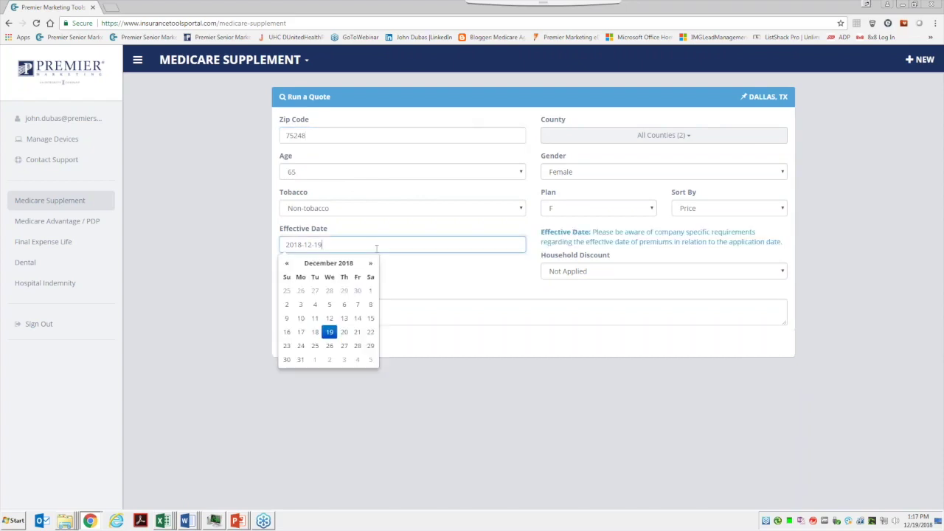
left_click(316, 361)
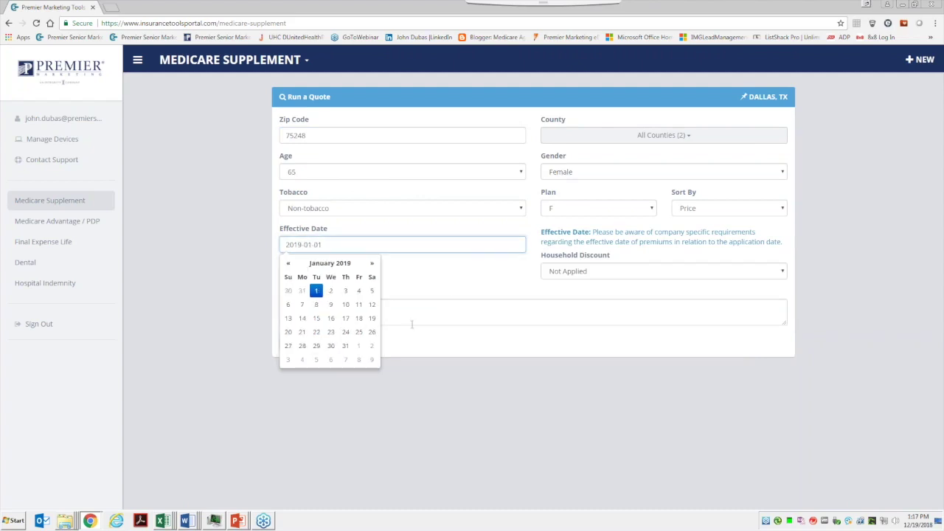
left_click(467, 295)
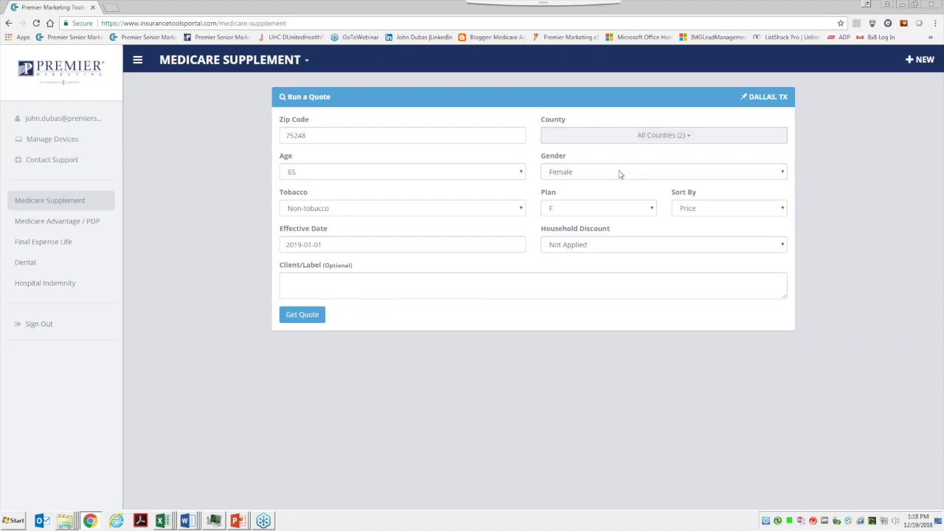
- Set the plan to G and get the Medicare Supplement quotes
left_click(652, 211)
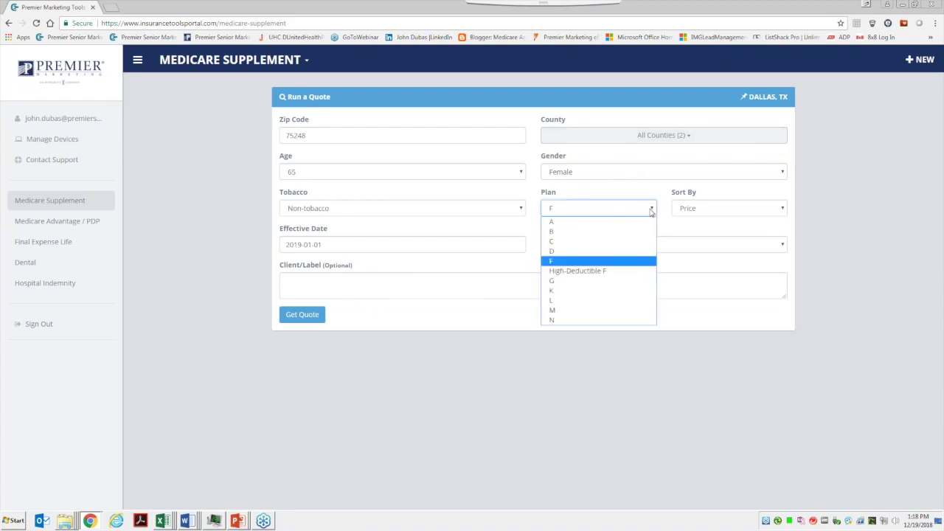
left_click(578, 283)
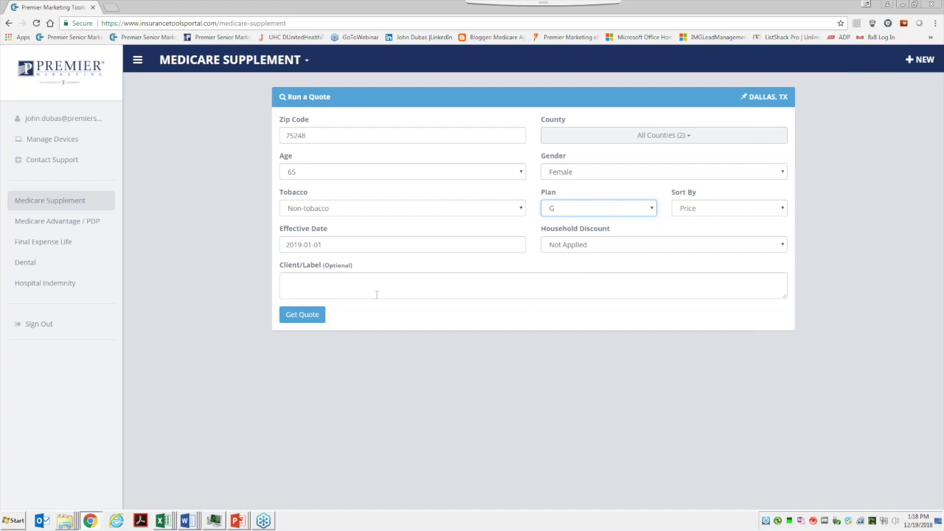
left_click(319, 317)
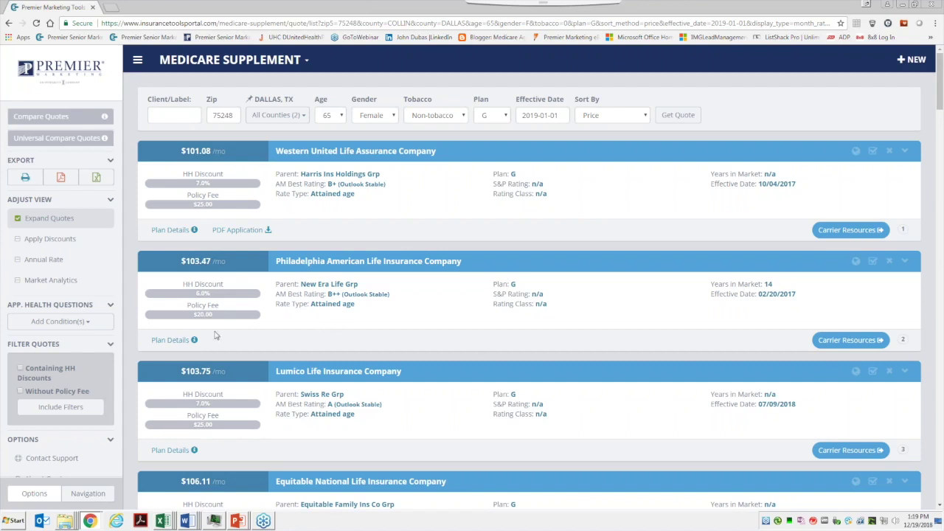
- Look through the conditions that can be added under the application health questions
left_click(110, 309)
left_click(110, 310)
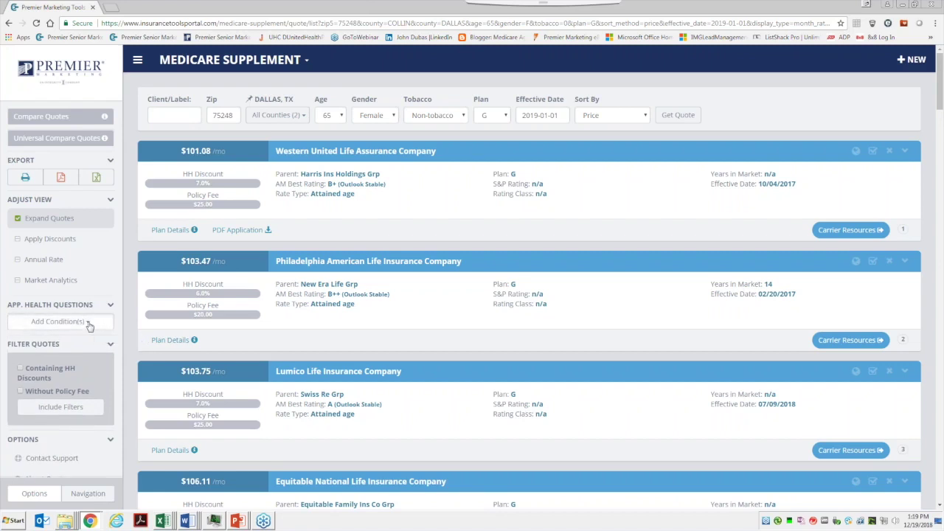
left_click(90, 324)
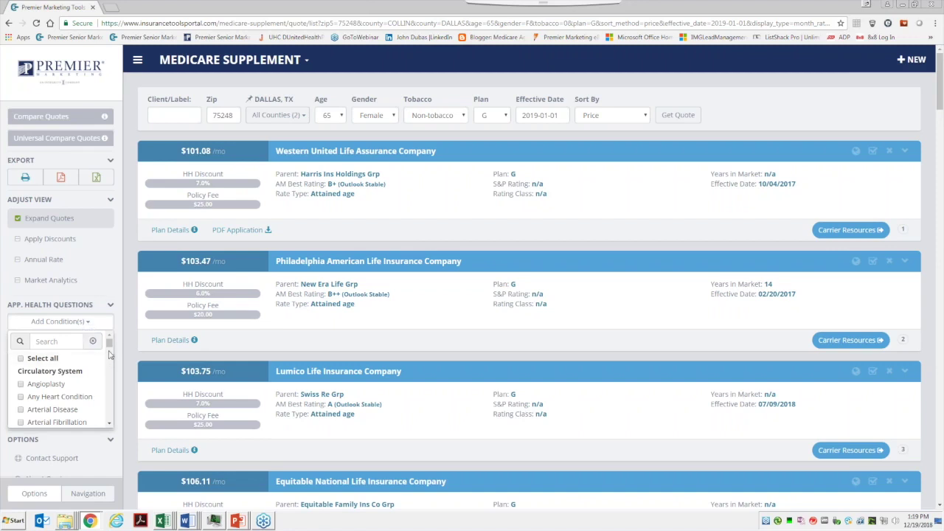
mouse_move(109, 343)
left_mouse_down()
mouse_move(109, 359)
mouse_move(110, 344)
left_mouse_up()
- Turn on Market Analytics for the listed quotes and get the quotes again
left_click(50, 286)
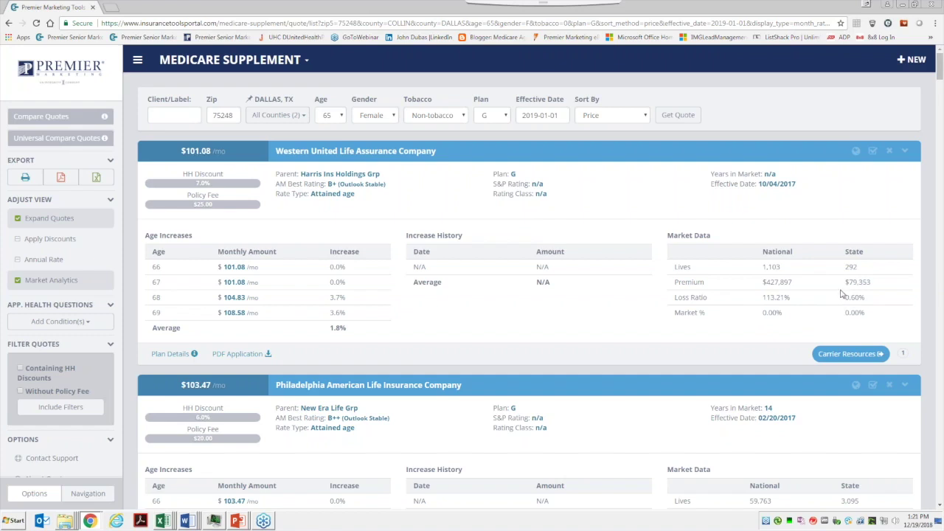
left_click(20, 371)
left_click(672, 115)
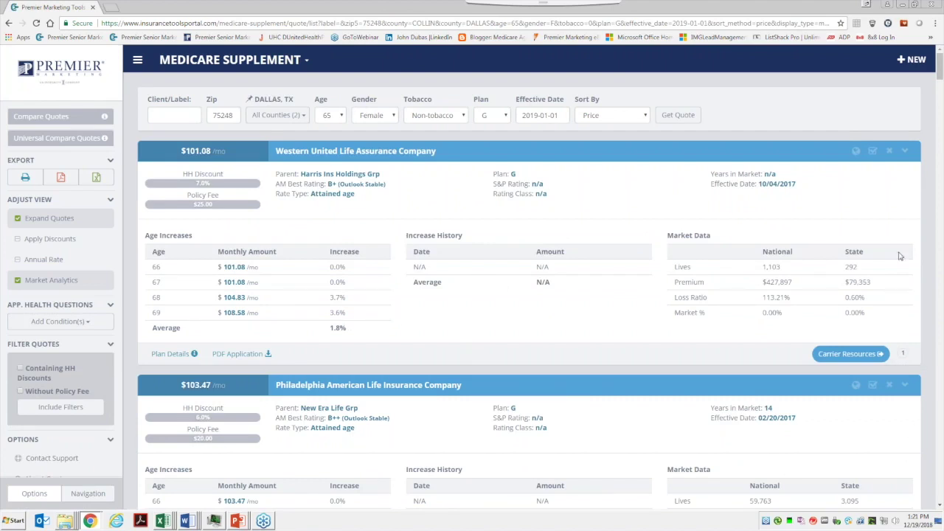
- Examine the age increases, increase history and market data of the carriers throughout the Plan G quote list
scroll(940, 75, "down", 1)
mouse_move(940, 76)
left_mouse_down()
mouse_move(939, 115)
mouse_move(941, 65)
left_mouse_up()
left_click_drag(938, 74, 940, 107)
left_click_drag(939, 140, 940, 147)
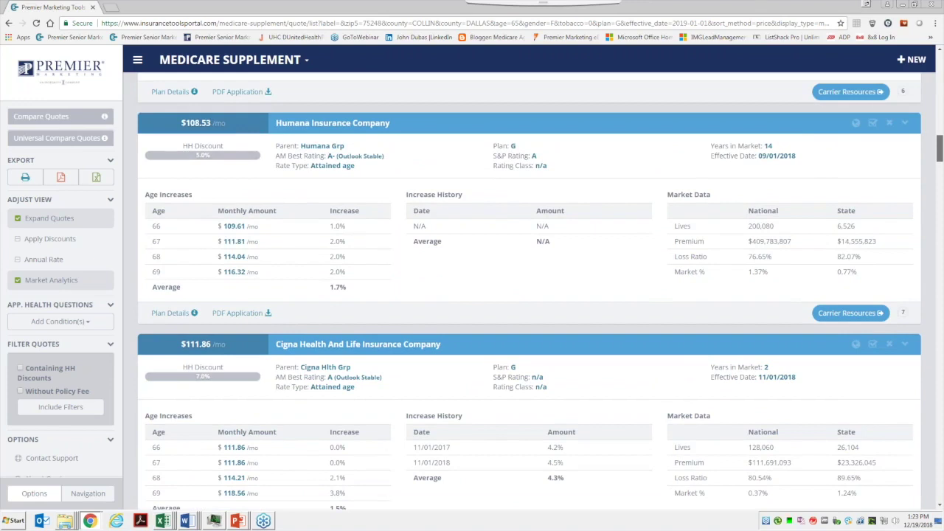
left_click_drag(940, 147, 940, 345)
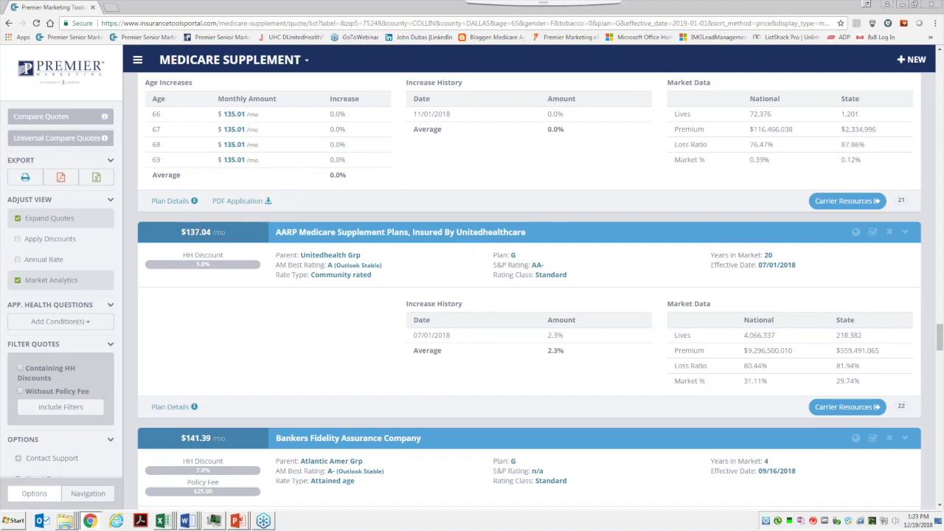
scroll(940, 337, "down", 2)
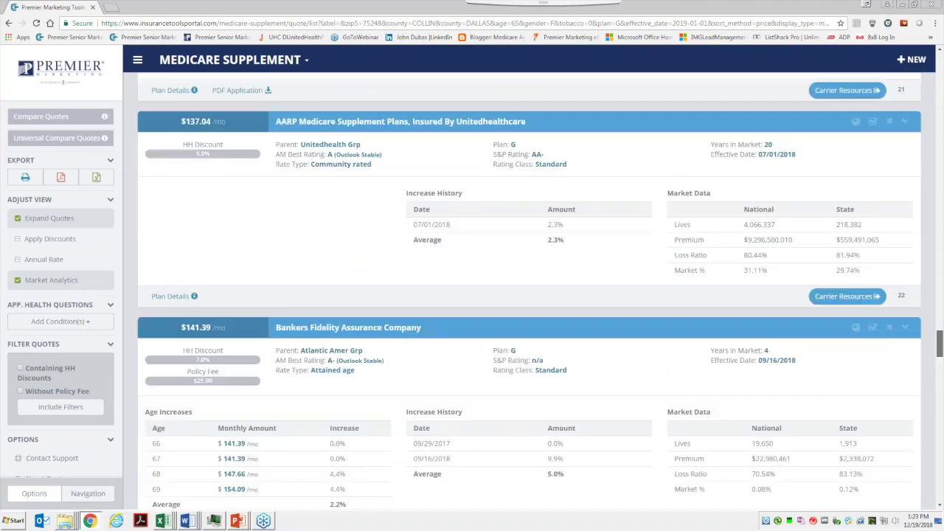
scroll(530, 291, "up", 1)
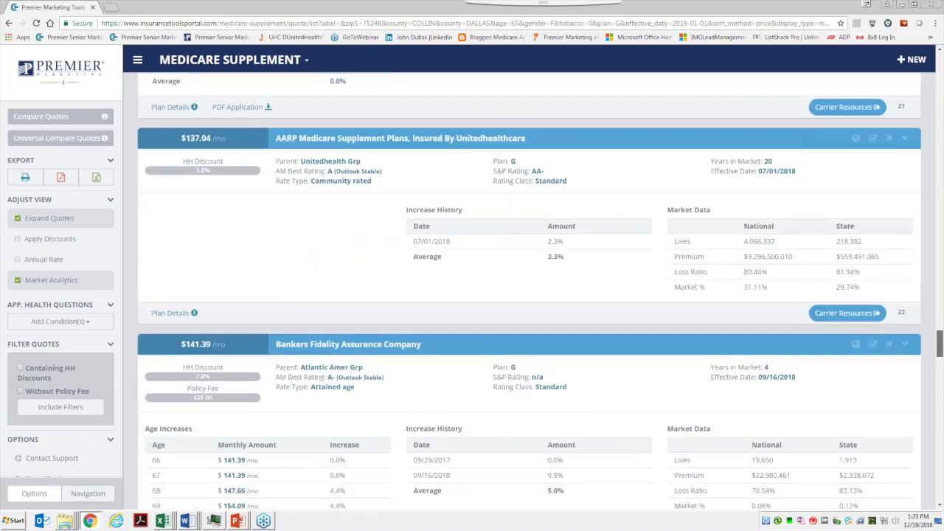
scroll(529, 291, "up", 1)
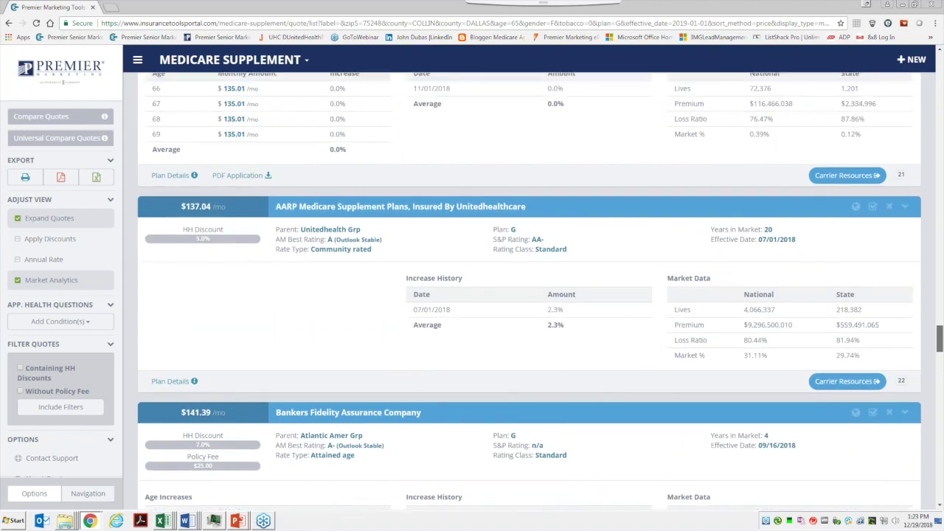
scroll(529, 291, "up", 1)
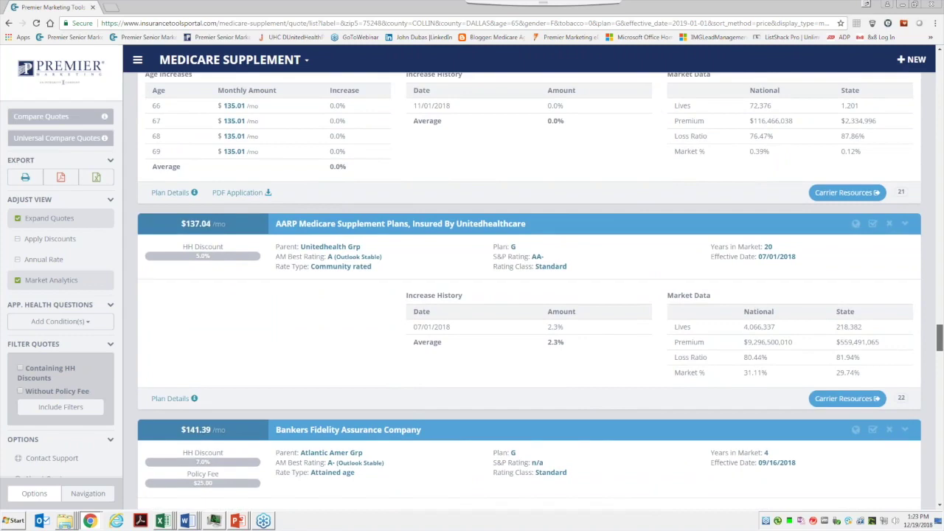
scroll(931, 291, "up", 12)
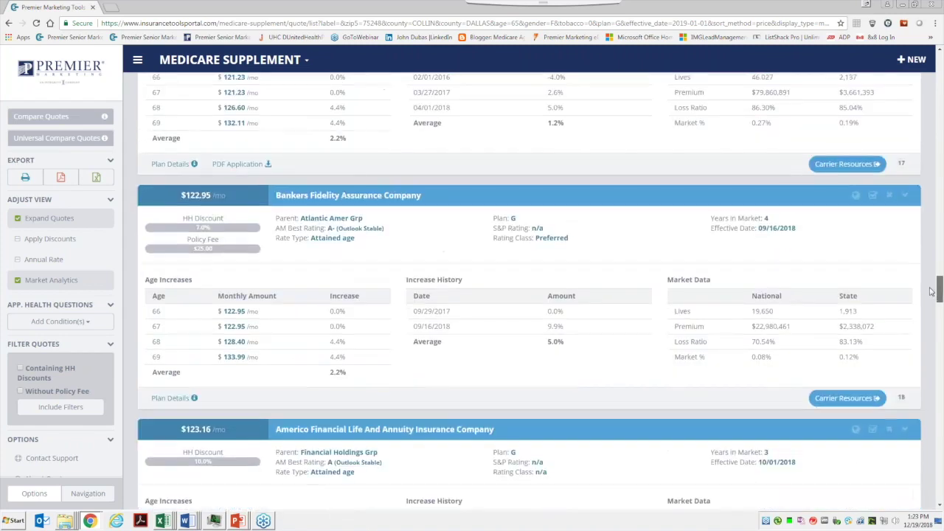
scroll(931, 291, "down", 20)
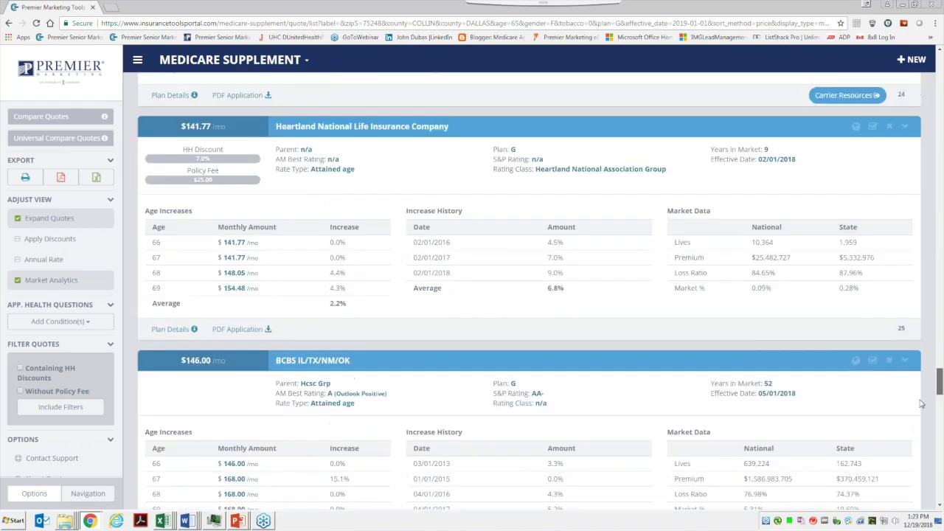
scroll(921, 403, "down", 20)
scroll(926, 462, "up", 6)
scroll(926, 462, "up", 20)
scroll(794, 215, "up", 15)
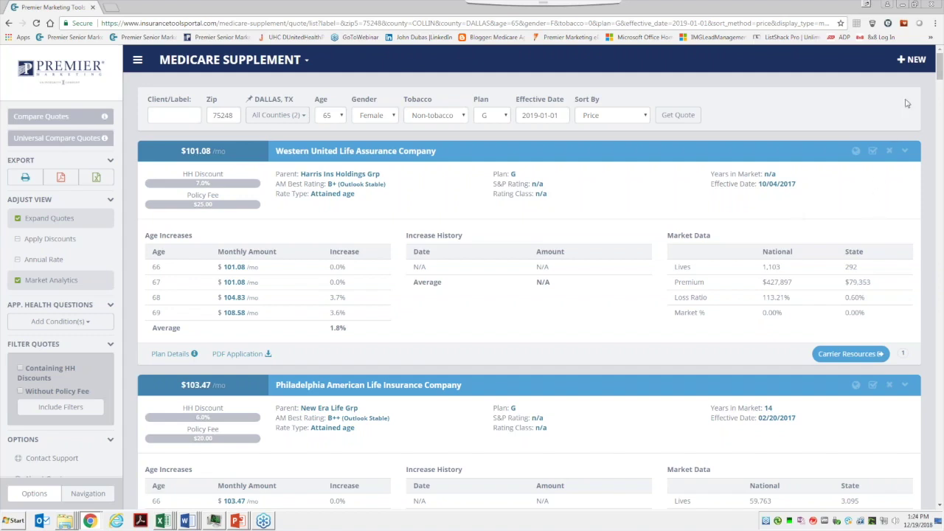
- Review the rate and market data of the National Guardian Life and Oxford Life Plan G quotes
left_click_drag(939, 74, 881, 67)
left_click_drag(940, 74, 940, 199)
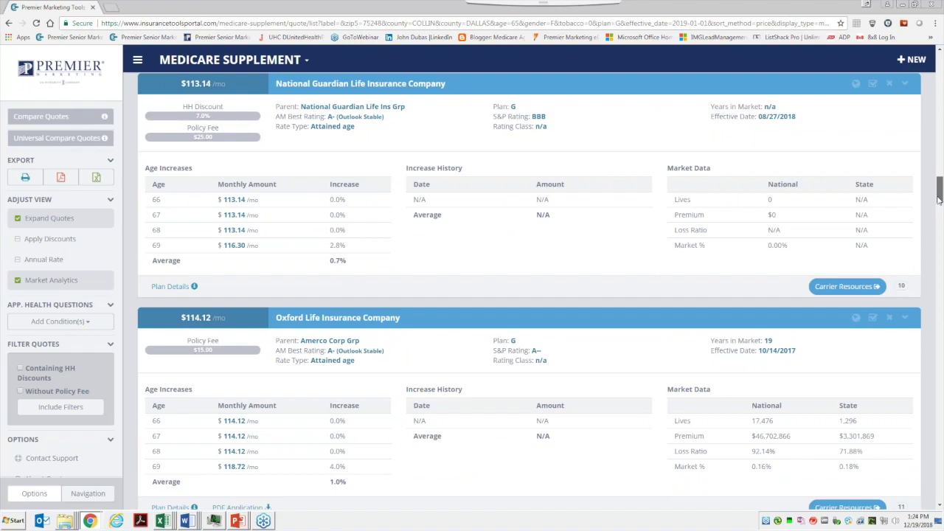
left_click_drag(939, 199, 939, 200)
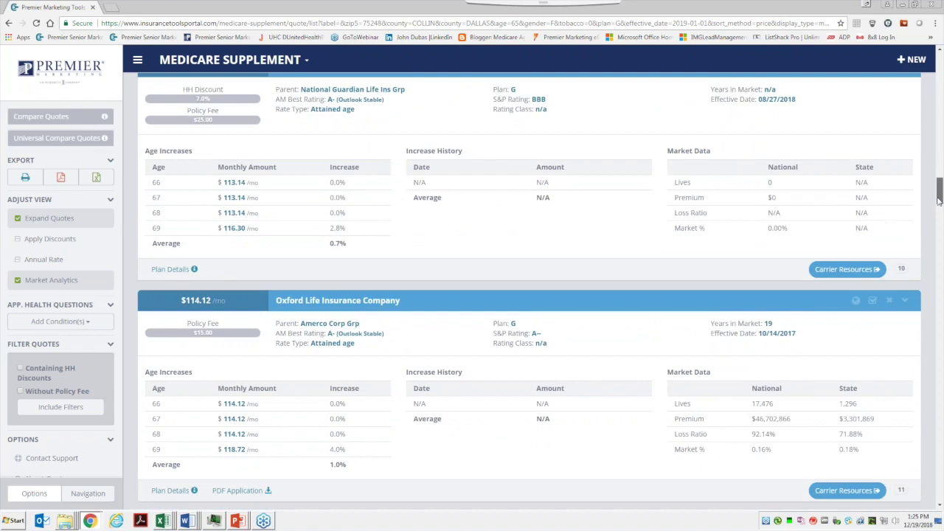
left_click_drag(939, 199, 939, 201)
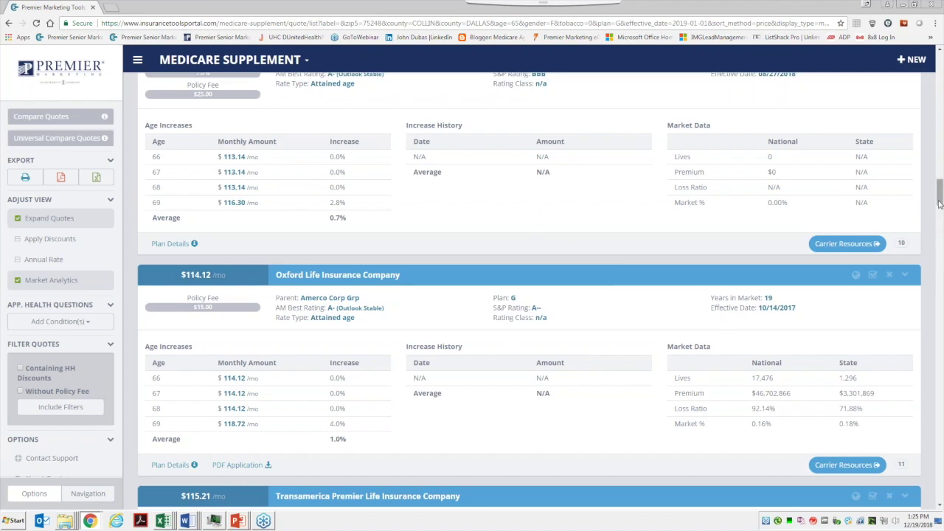
left_click_drag(939, 204, 938, 64)
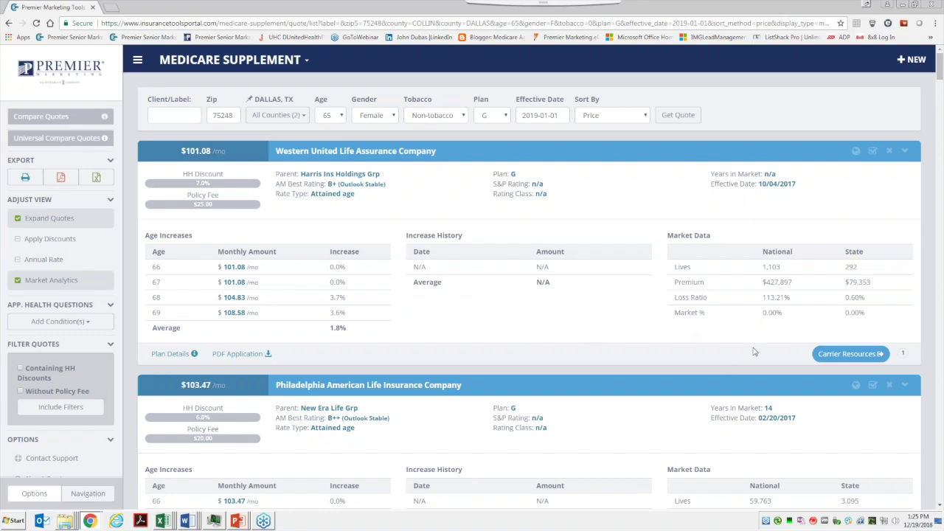
- Change the plan to F and get the Medicare Supplement quotes for it
left_click(508, 117)
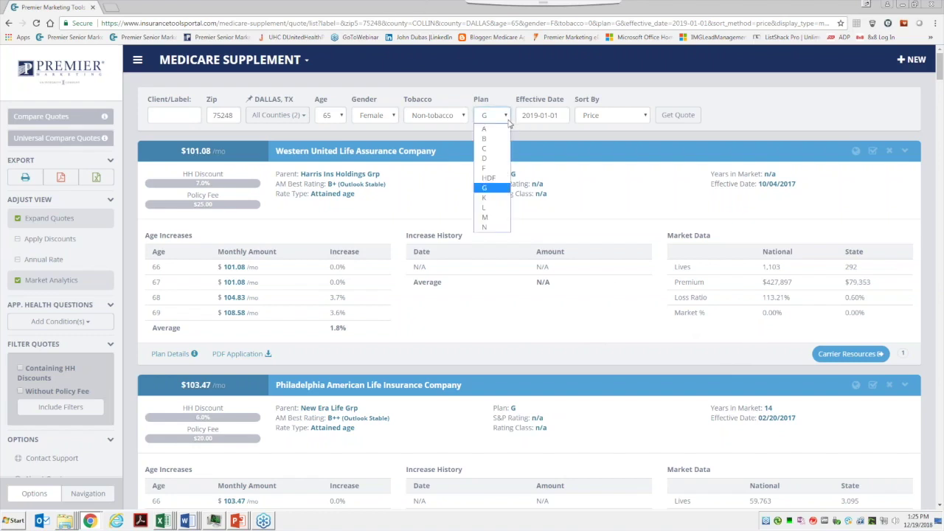
left_click(486, 169)
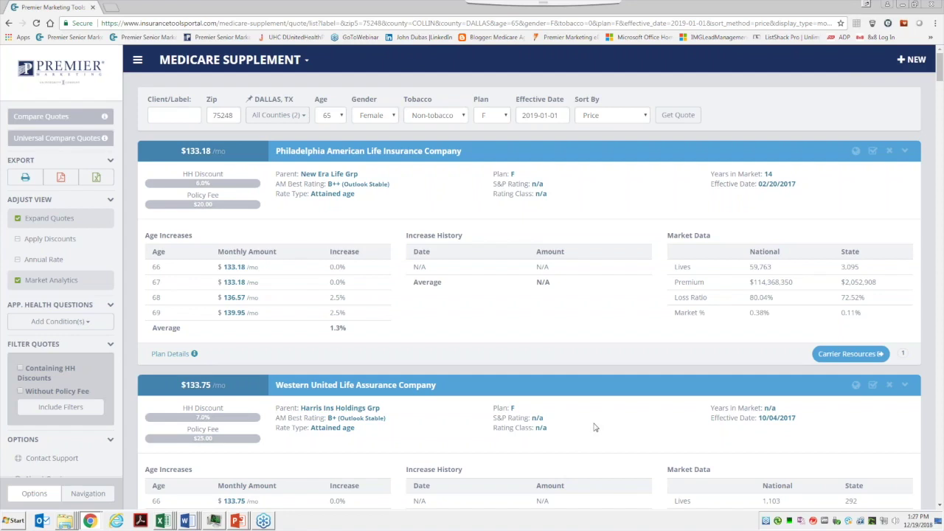
left_click(62, 180)
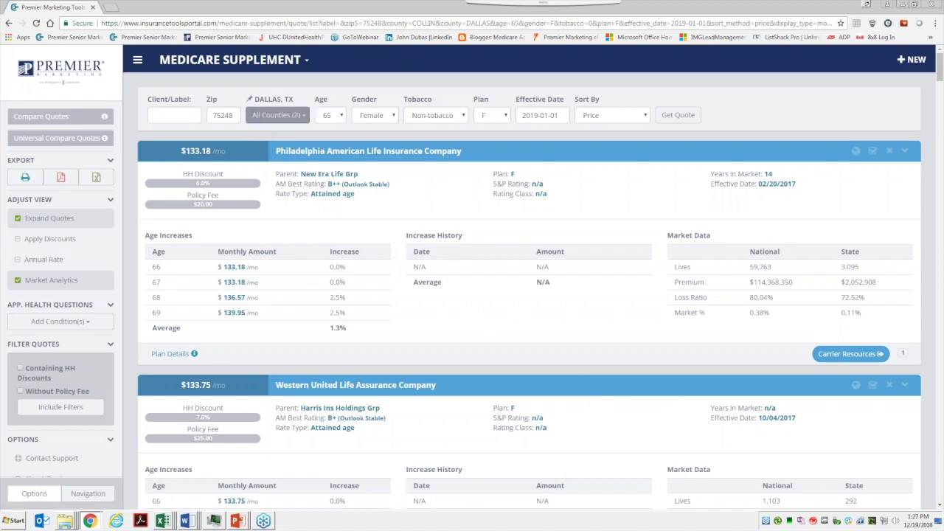
- Switch from the Medicare Supplement quotes to the Medicare Advantage / PDP quote tool
left_click(297, 64)
left_click(170, 59)
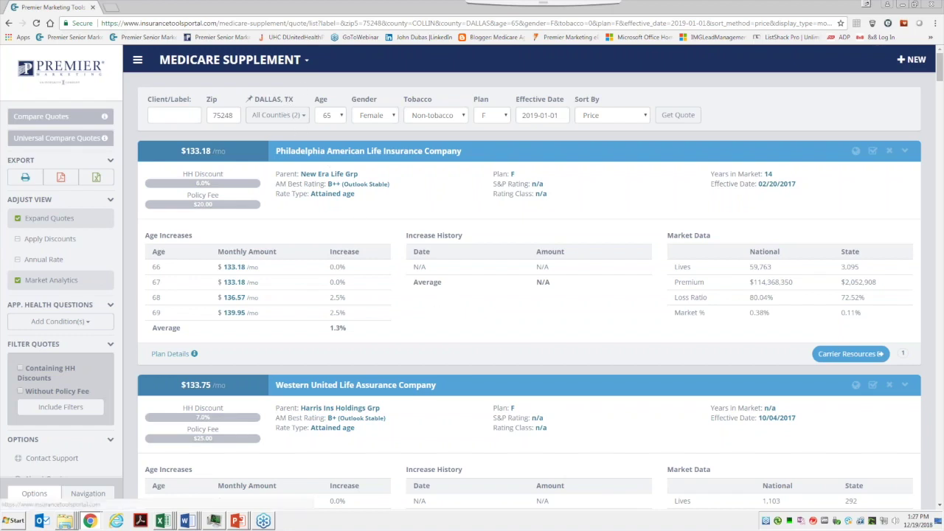
left_click(305, 62)
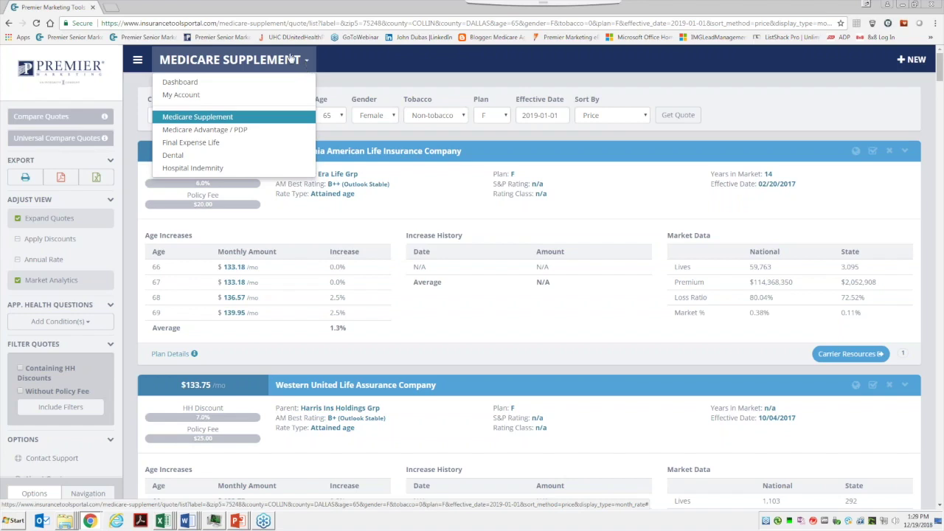
left_click(306, 65)
left_click(196, 70)
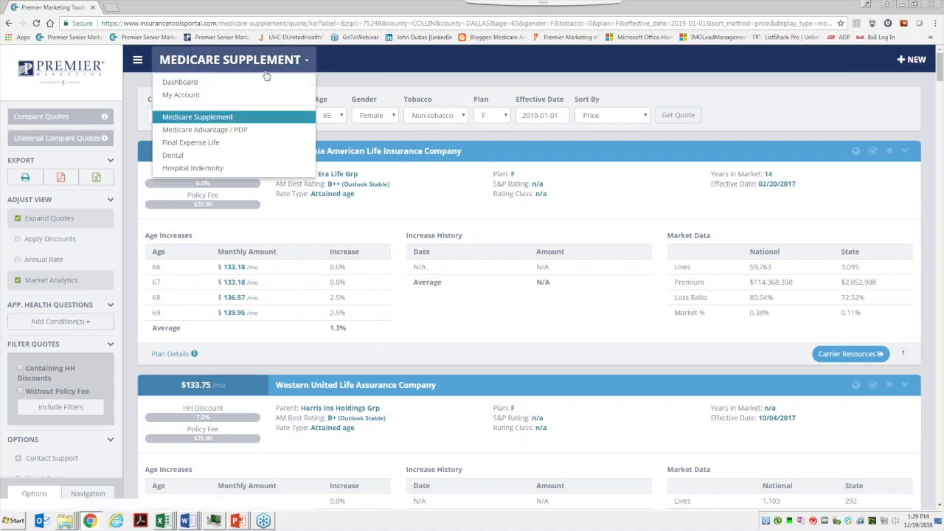
left_click(243, 131)
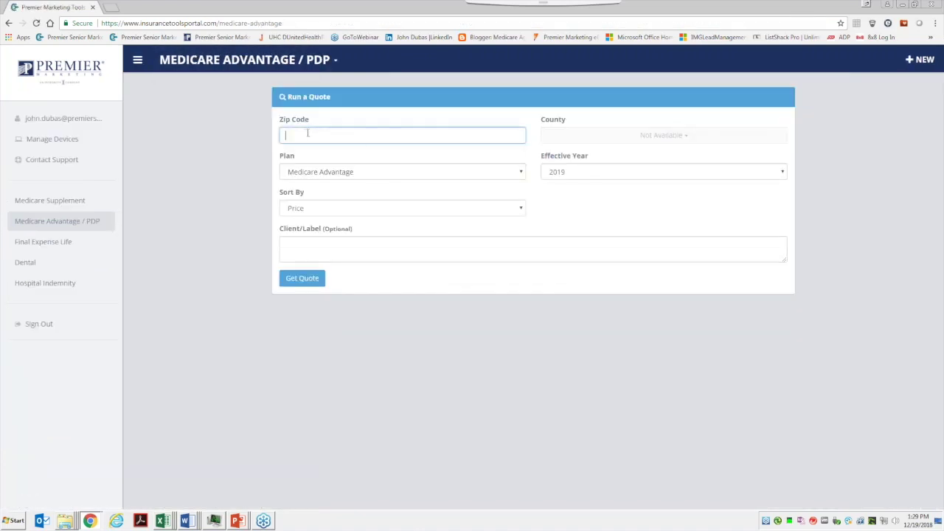
- Run a Medicare Advantage quote for zip code 75248
type("75")
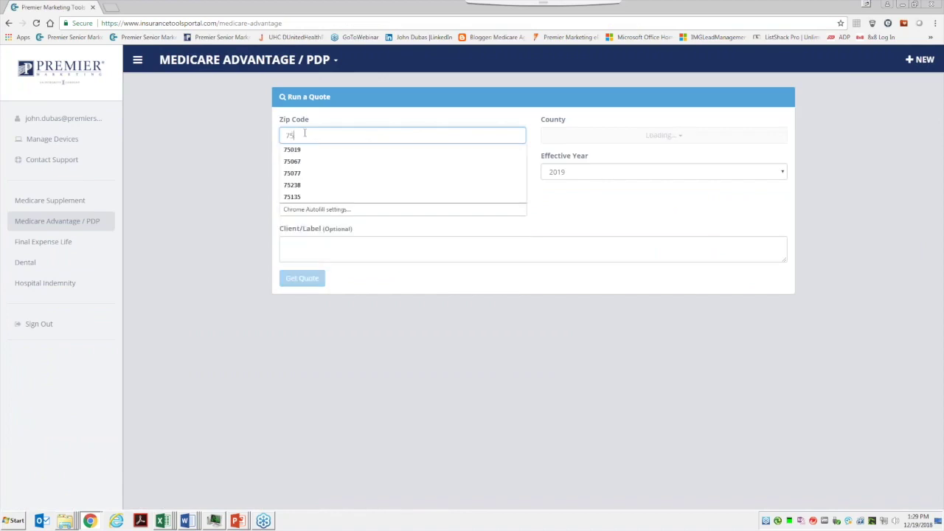
type("248")
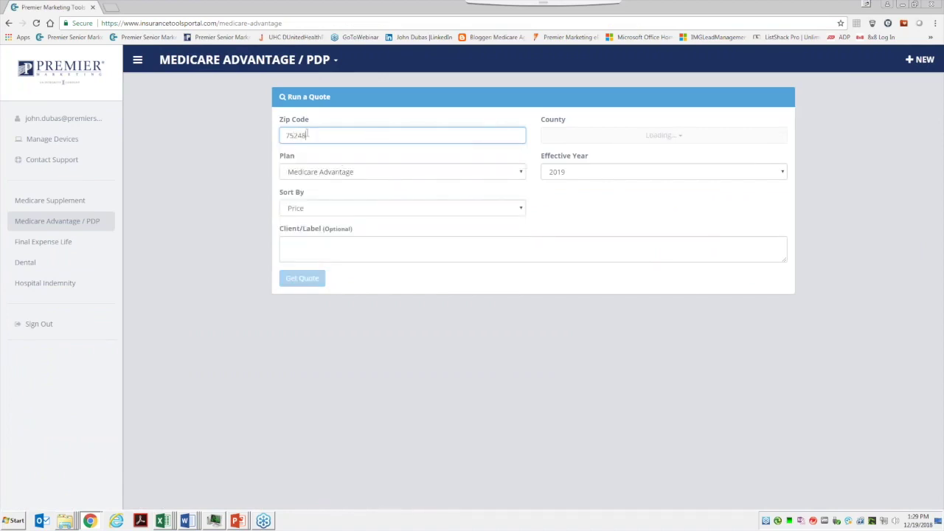
left_click(303, 279)
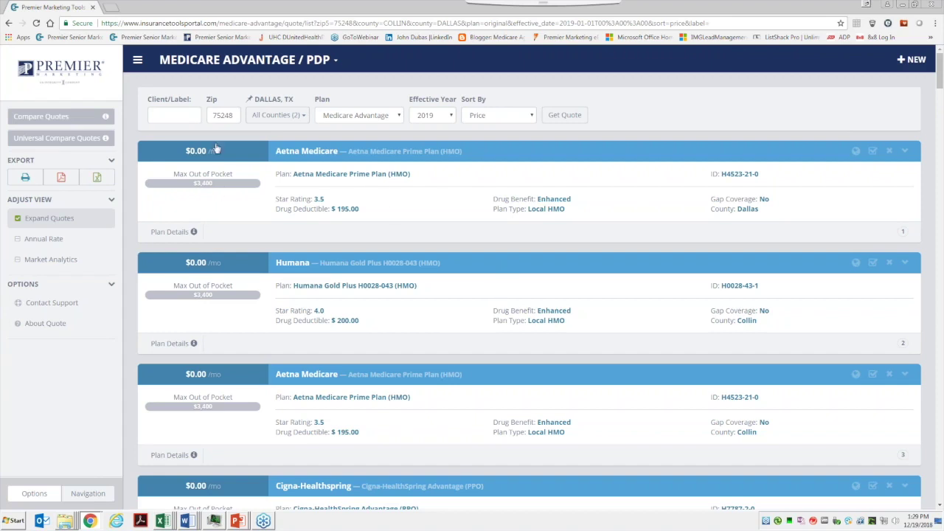
- Select the first Aetna Medicare Prime Plan (HMO) quote, for Dallas County, and show all of its plan details
left_click(350, 157)
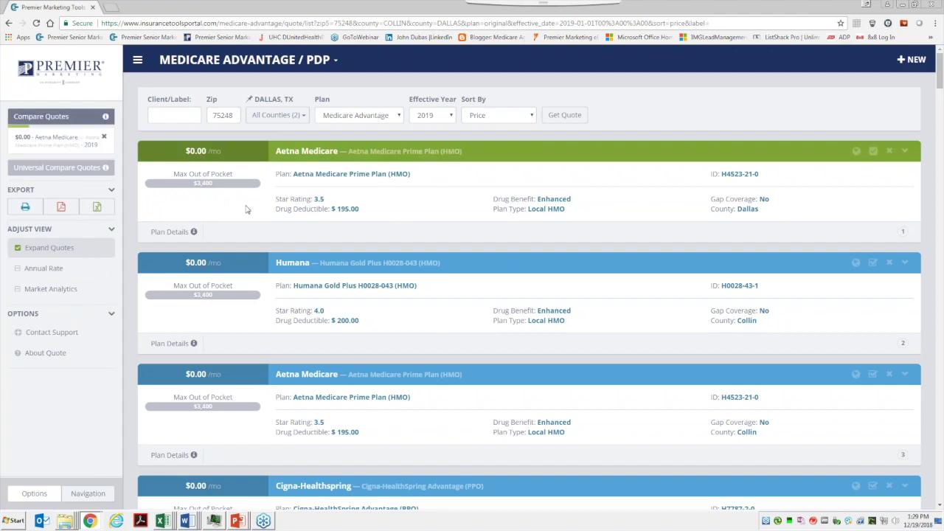
left_click(182, 236)
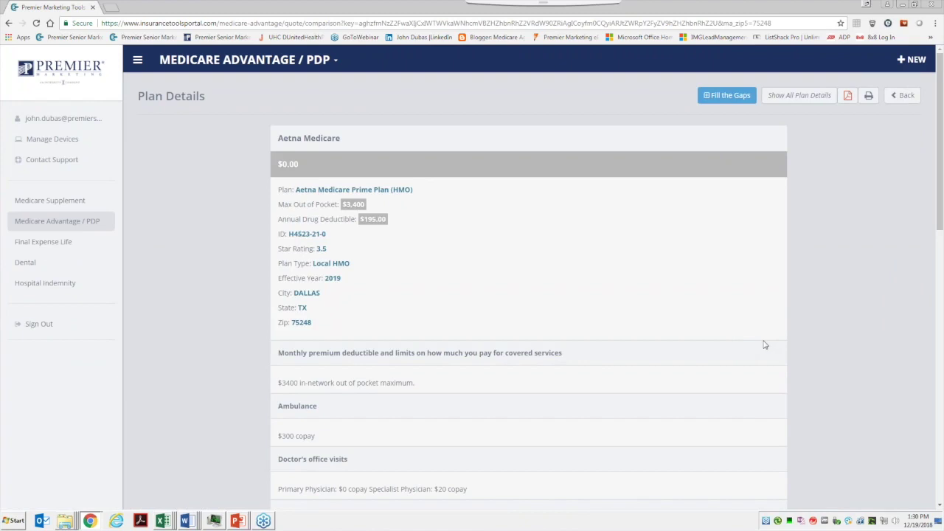
left_click(796, 104)
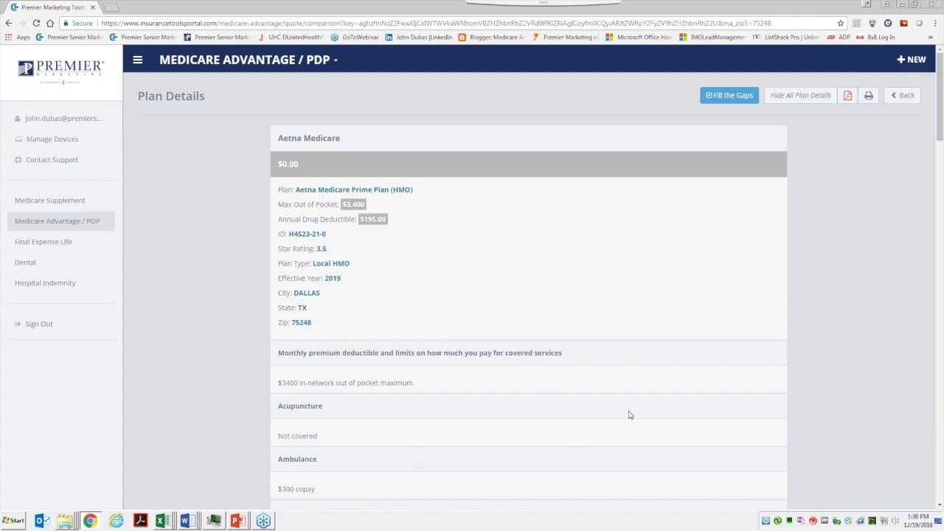
mouse_move(940, 124)
left_mouse_down()
mouse_move(923, 301)
mouse_move(911, 204)
mouse_move(931, 87)
left_mouse_up()
- Fill the gaps with a Hospital Indemnity quote for zip 75248, adding Heartland National Life Insurance Company (3 Day Benefits) to the comparison
left_click(731, 98)
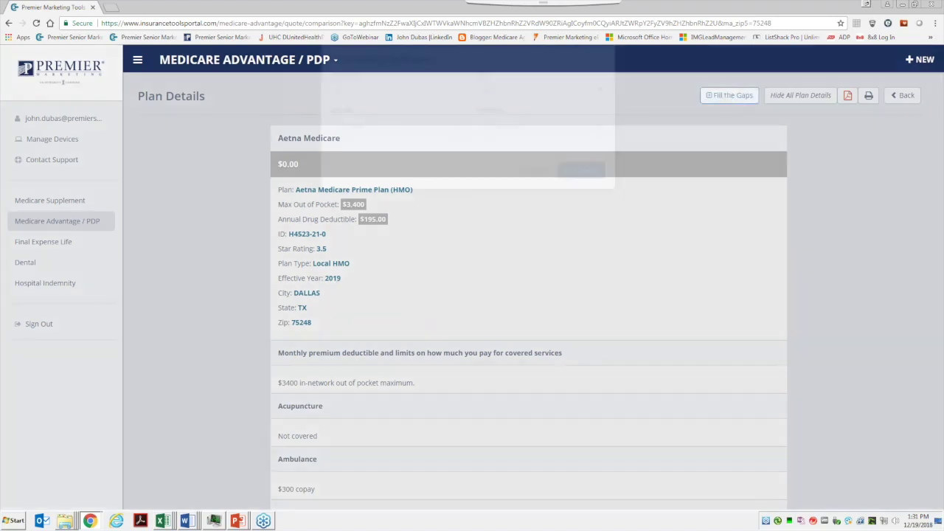
left_click(378, 131)
type("75248")
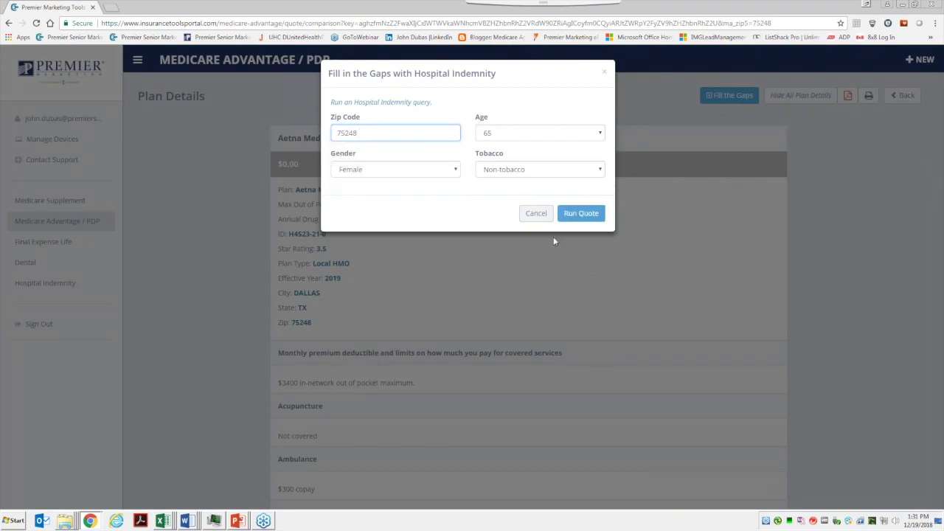
left_click(598, 216)
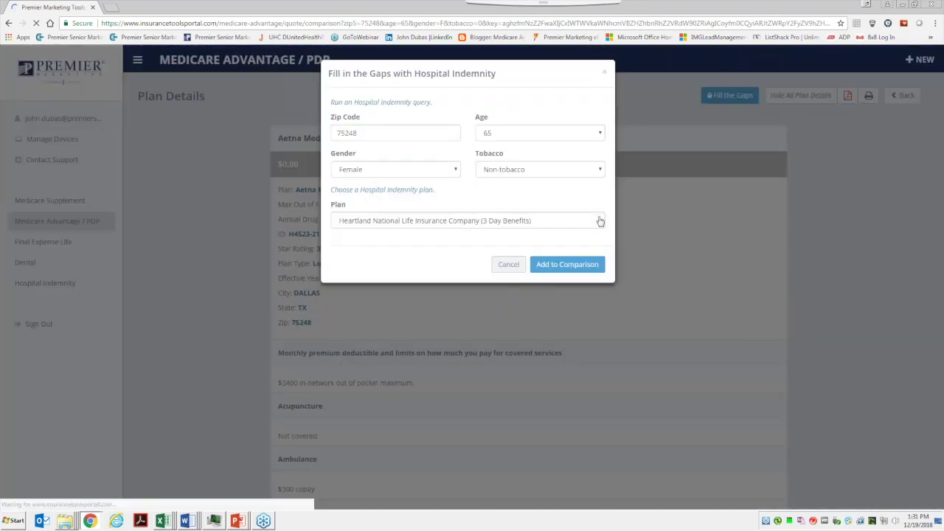
left_click(568, 269)
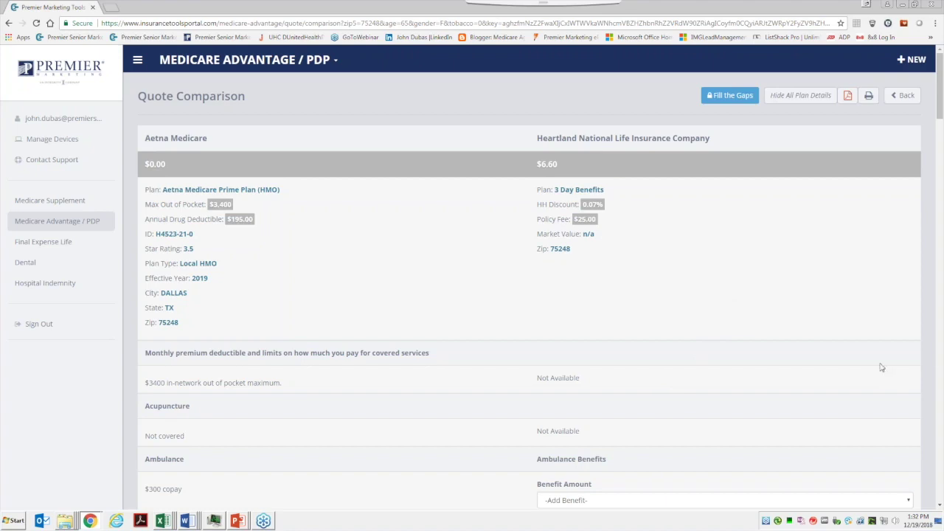
- Set the Lump Sum Cancer Benefits amount of the Heartland plan to $3000 / Diagnosis of Cancer
scroll(938, 122, "down", 1)
left_click_drag(938, 122, 938, 135)
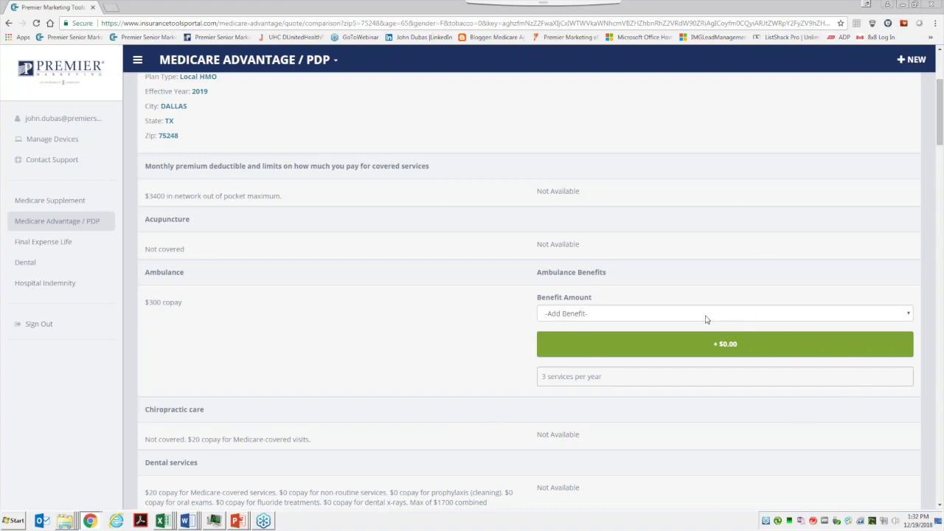
left_click_drag(939, 116, 940, 191)
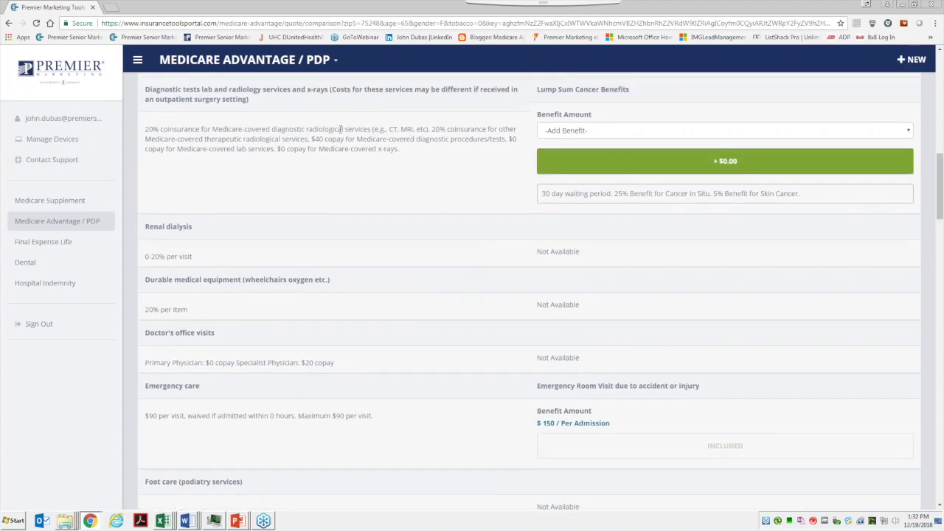
left_click(908, 130)
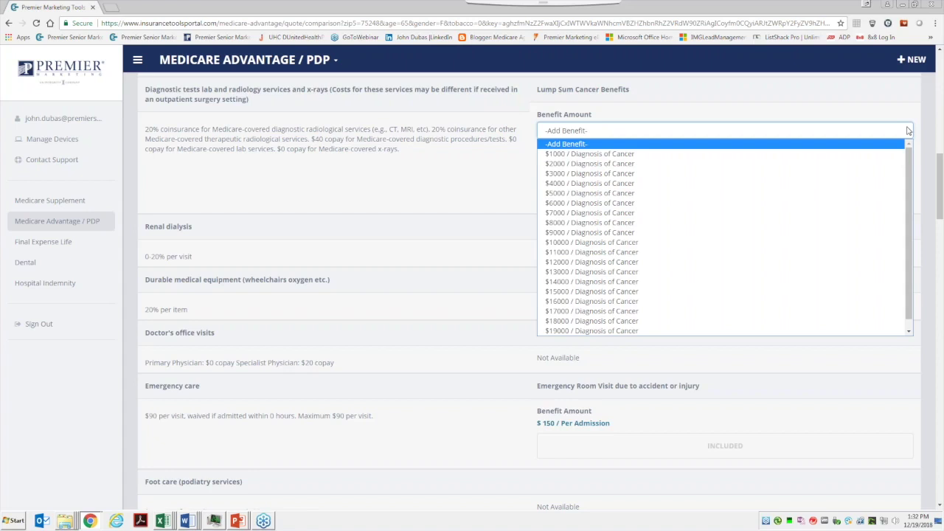
left_click(597, 175)
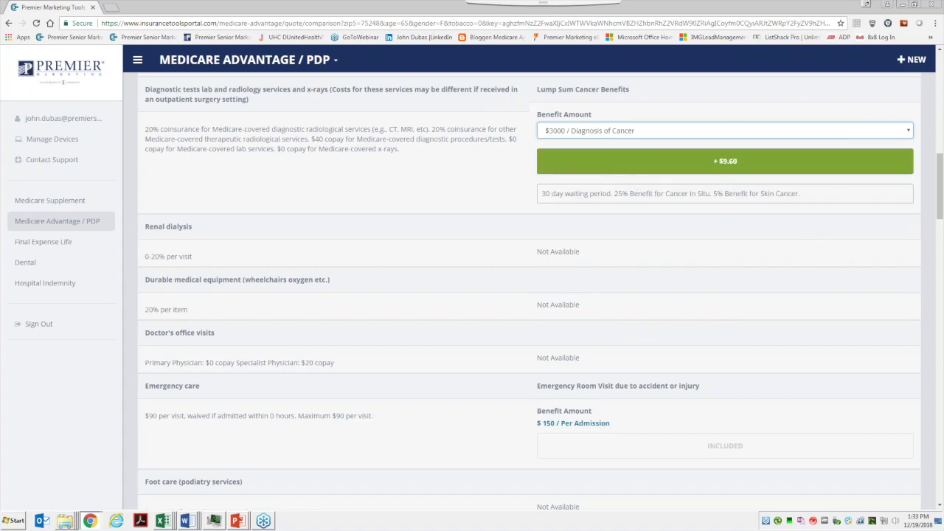
- Set the Hospital Confinement Benefits amount of the Heartland base plan to $300 / Day
left_click_drag(937, 216, 922, 125)
scroll(922, 126, "up", 1)
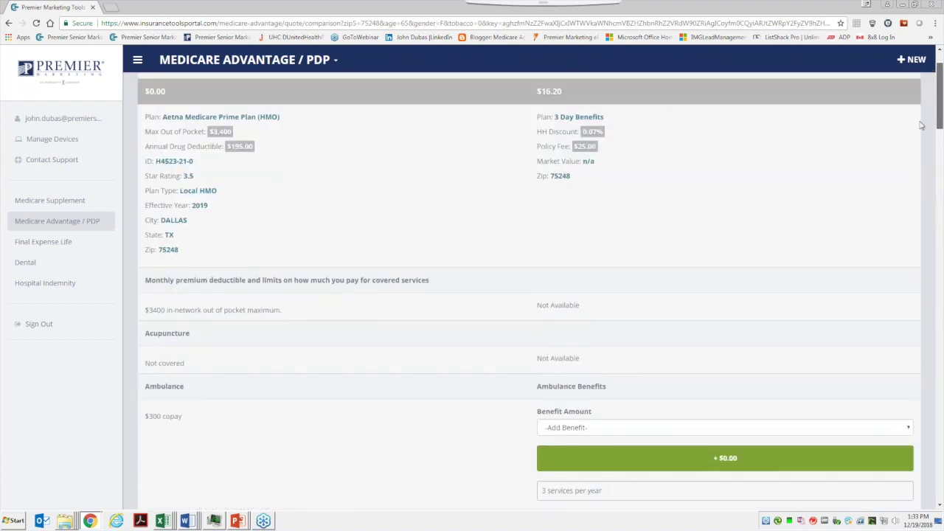
scroll(921, 125, "down", 2)
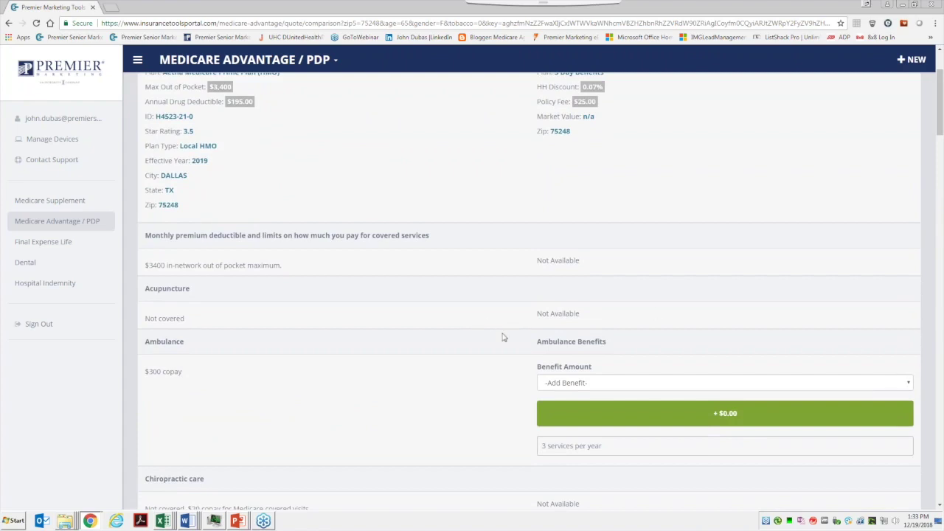
scroll(836, 284, "down", 2)
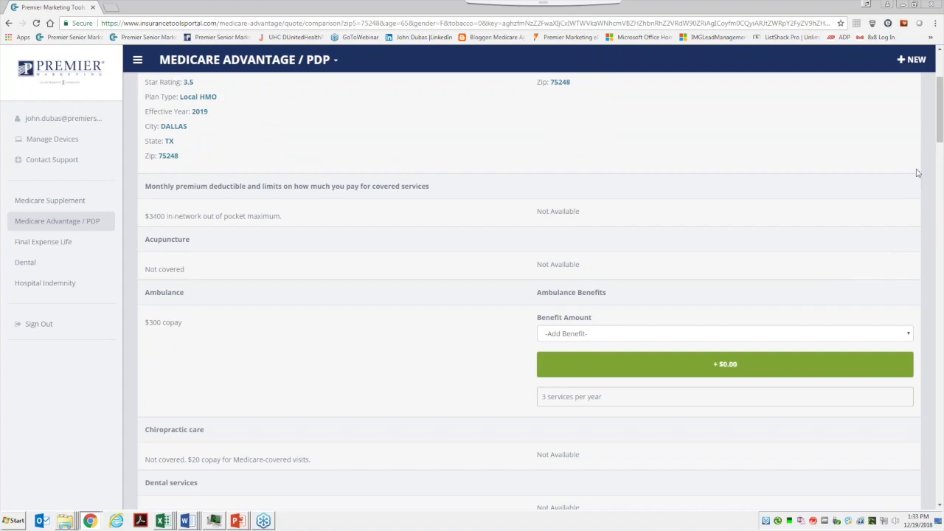
left_click_drag(939, 132, 939, 274)
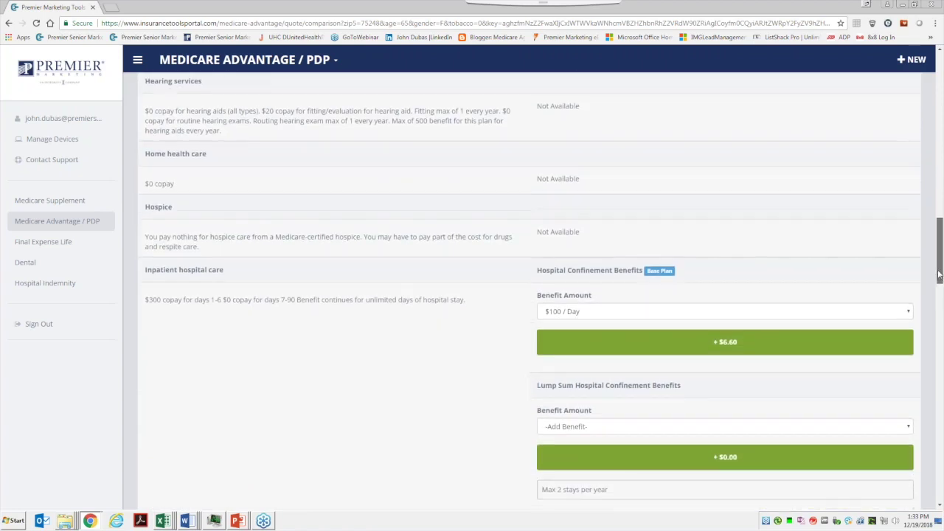
left_click(909, 313)
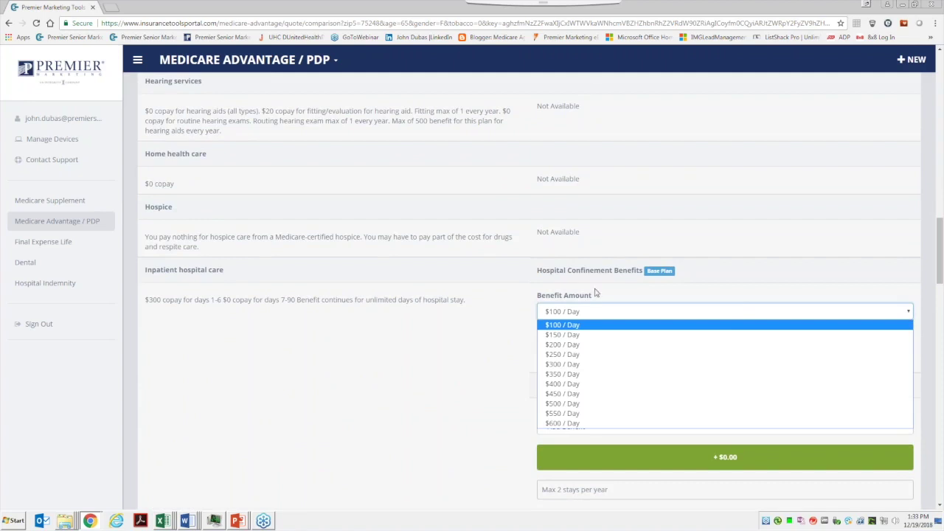
left_click(564, 365)
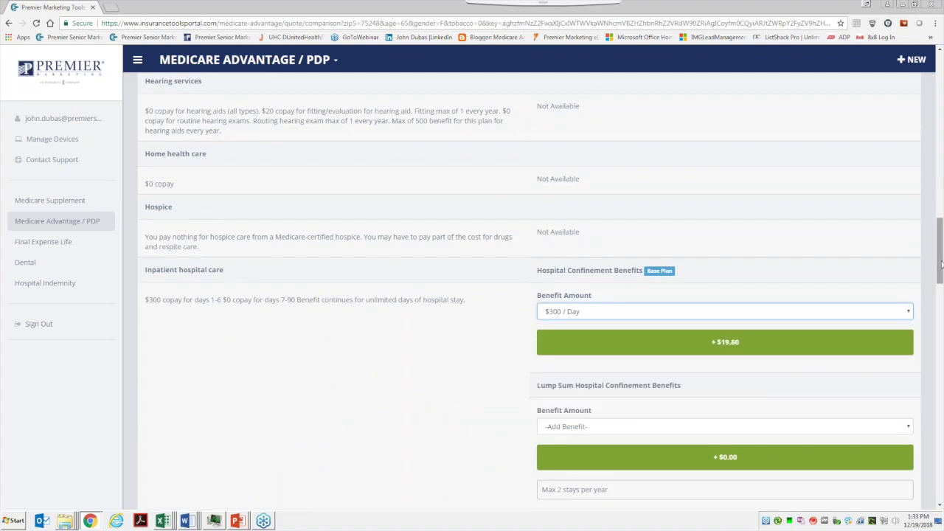
- Review the chosen benefits against the Aetna copays and check the Heartland plan's total premium in the comparison
left_click_drag(940, 264, 935, 166)
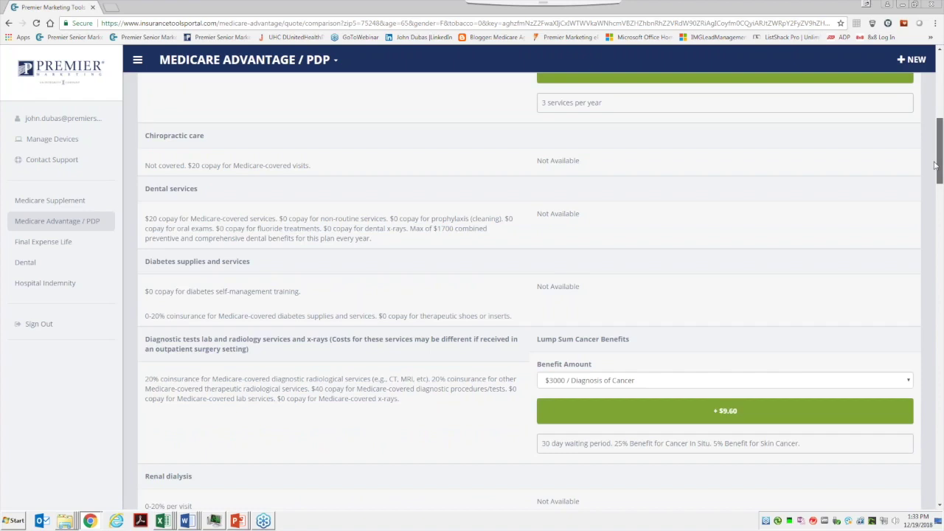
left_click_drag(936, 163, 935, 168)
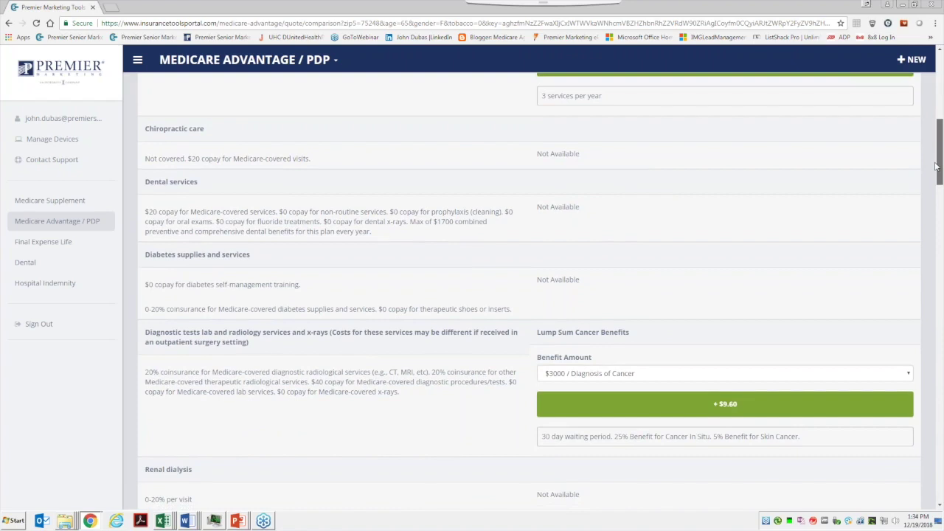
left_click_drag(935, 166, 656, 268)
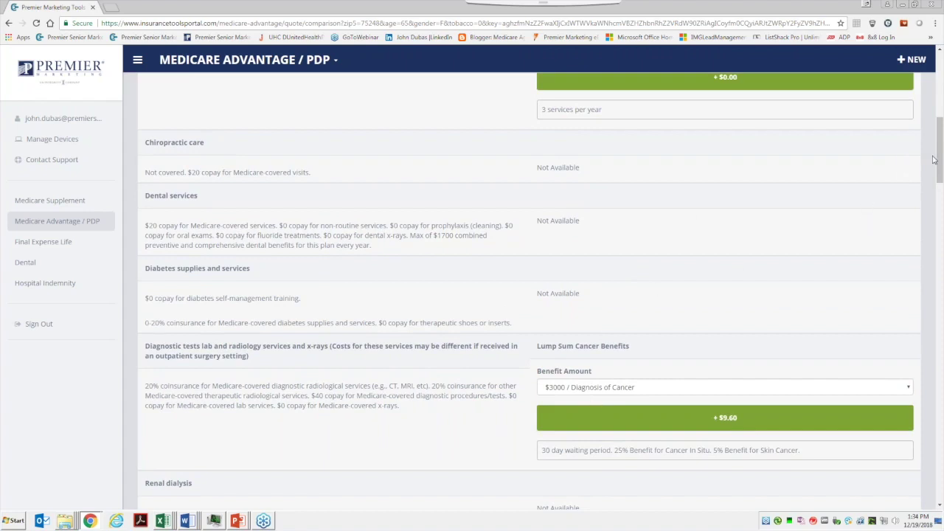
left_click_drag(934, 160, 935, 79)
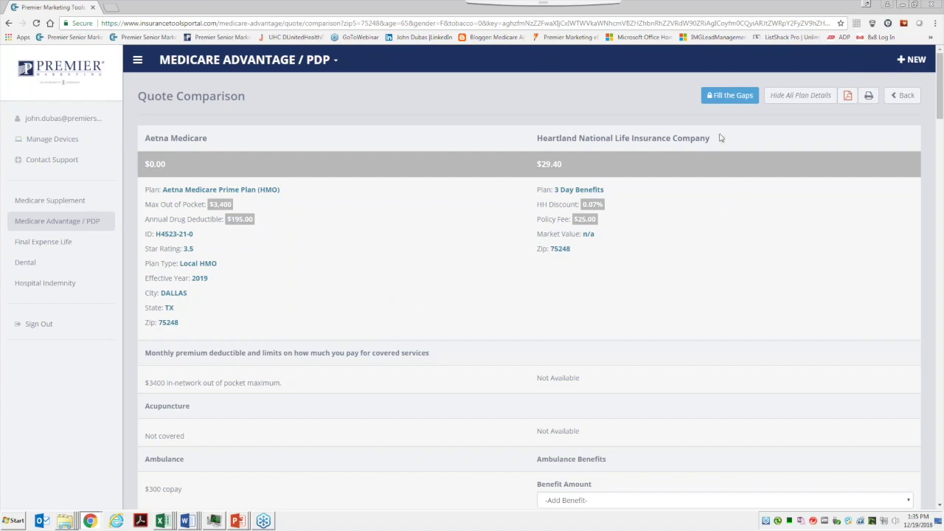
- Bring up the open PowerPoint windows to switch to the Med Supp quote engine slide show
left_click(735, 101)
left_click(267, 60)
mouse_move(244, 524)
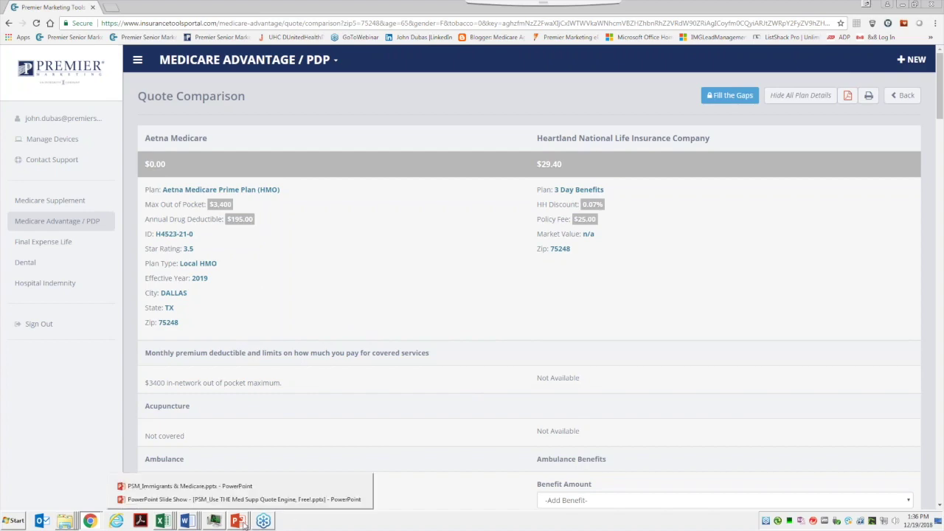